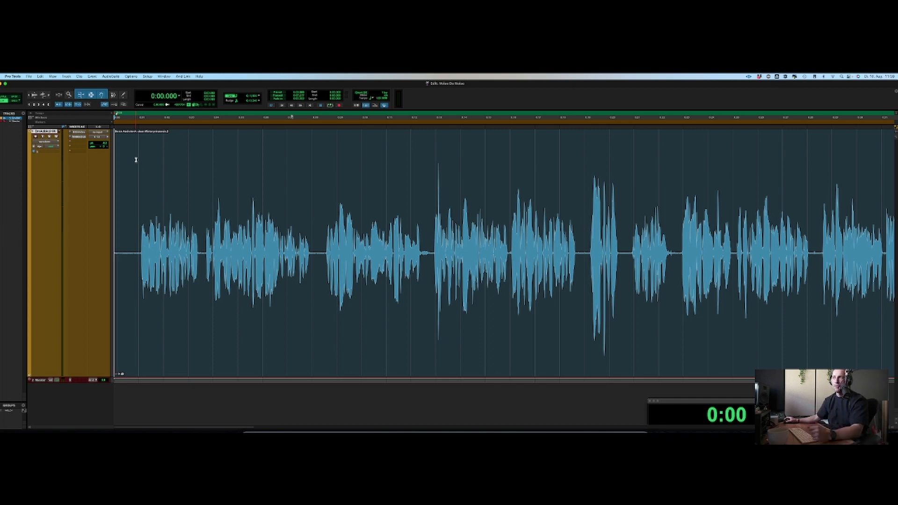
Step: Play the raw voice recording from about the one-second mark to listen to it
left_click(138, 196)
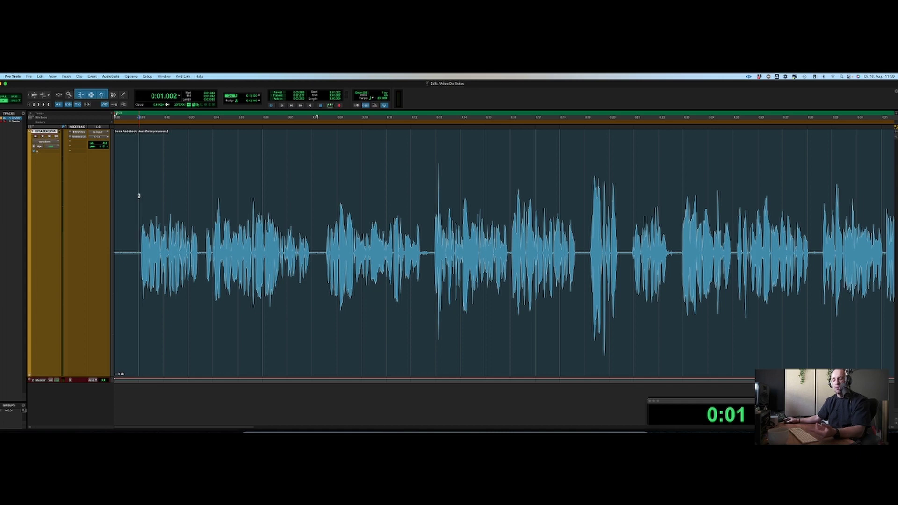
key("space")
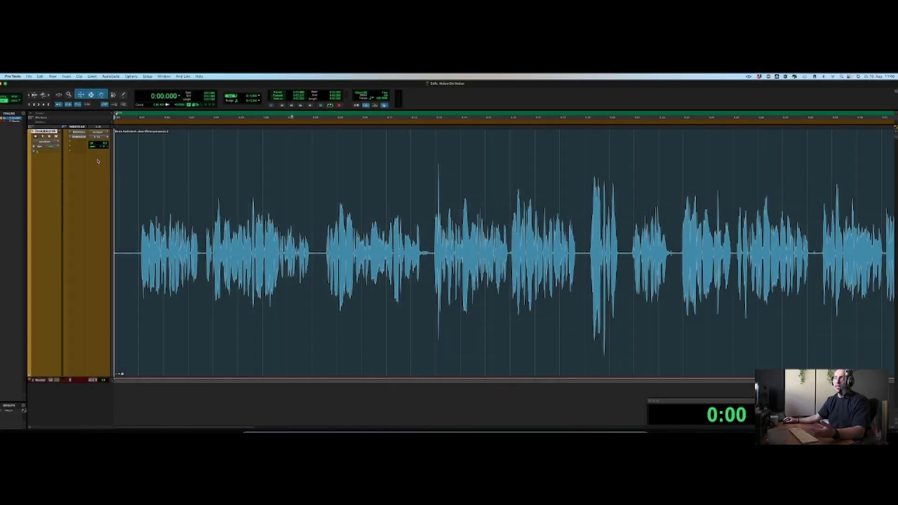
Step: Insert FabFilter Pro-Q 3 in the voice track's third insert slot and play the recording to examine its frequency spectrum
left_click(71, 143)
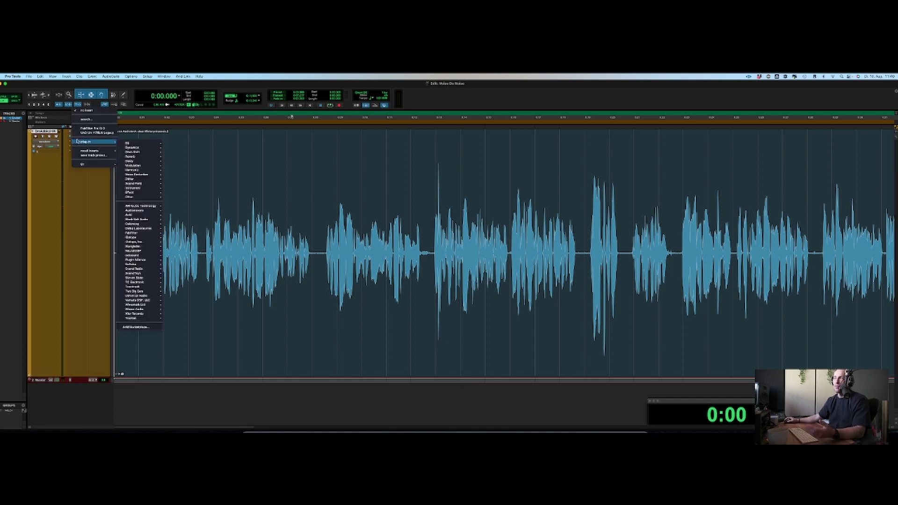
left_click(83, 128)
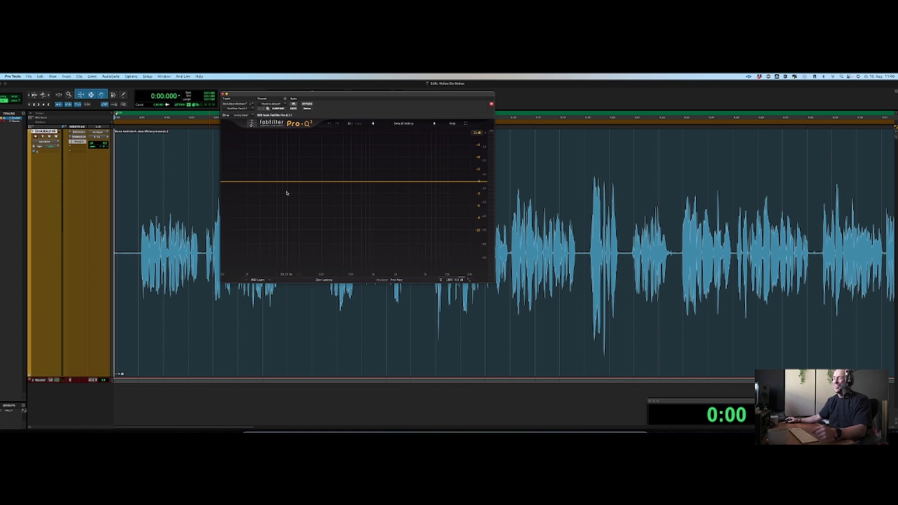
key("space")
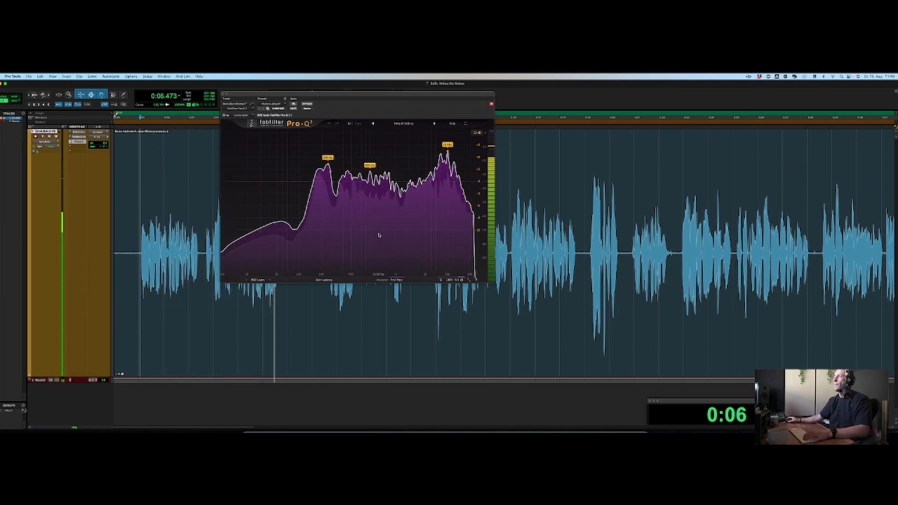
key("space")
key("space")
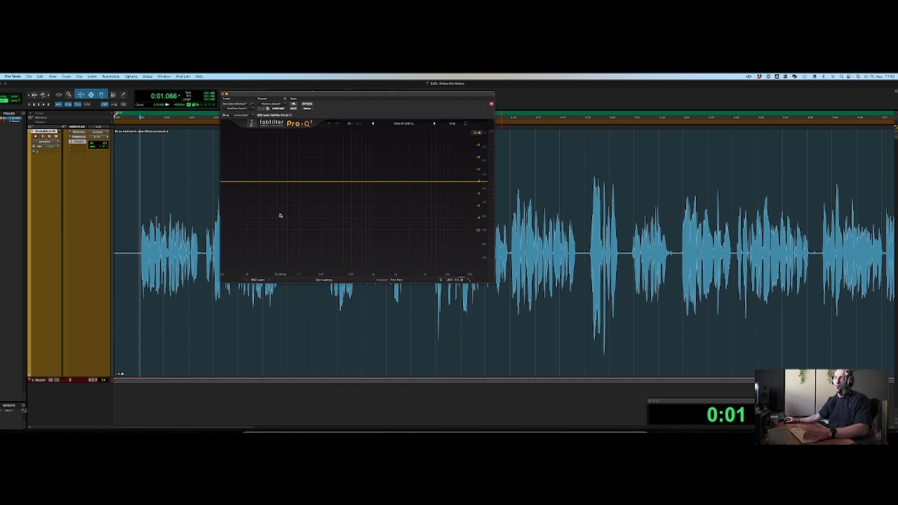
Step: Add a low-cut band to the equalizer with its cutoff just under 100 Hz while the voice plays
key("space")
left_click(226, 182)
left_click_drag(226, 182, 313, 174)
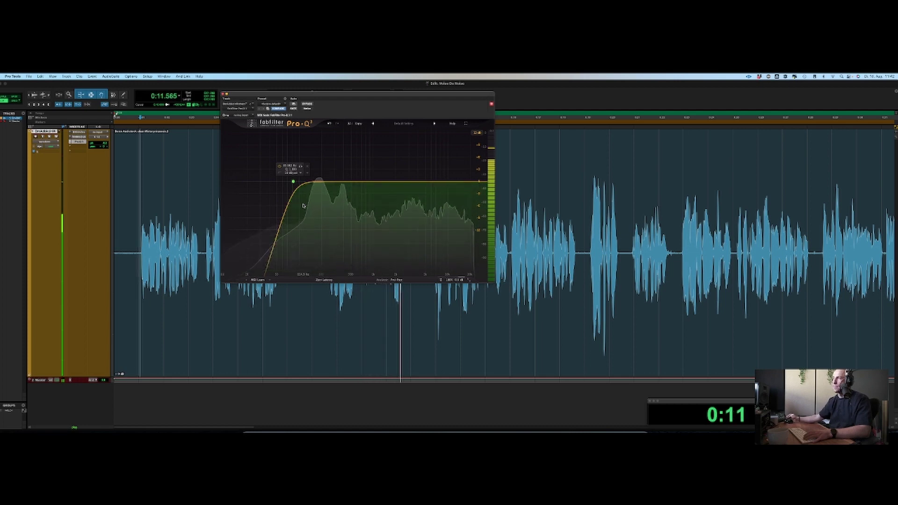
key("space")
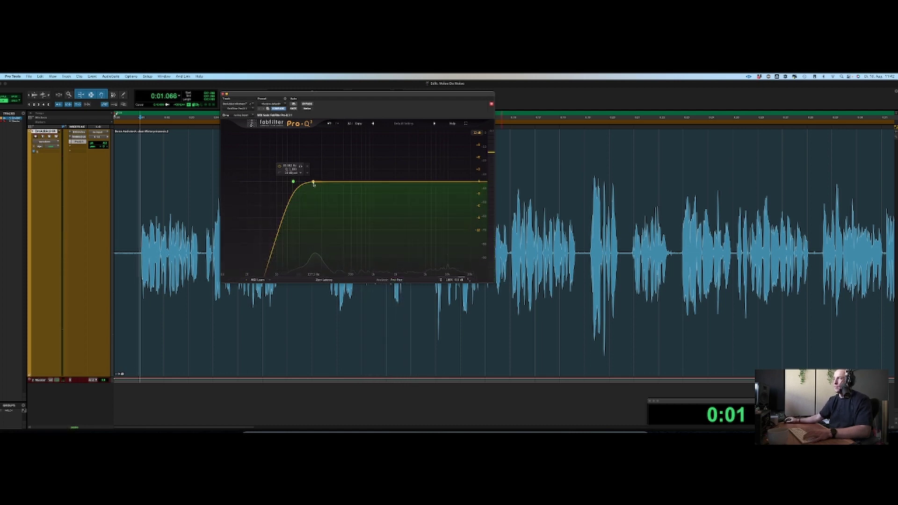
Step: Add a bell band slightly above 200 Hz, solo it to find the boomy range, and cut it about 3 dB
key("space")
left_click_drag(313, 182, 322, 182)
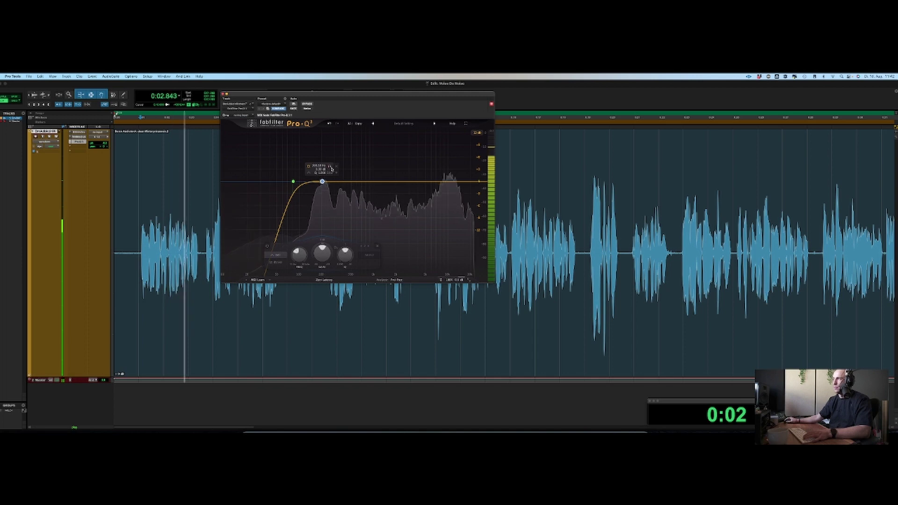
left_click(332, 167)
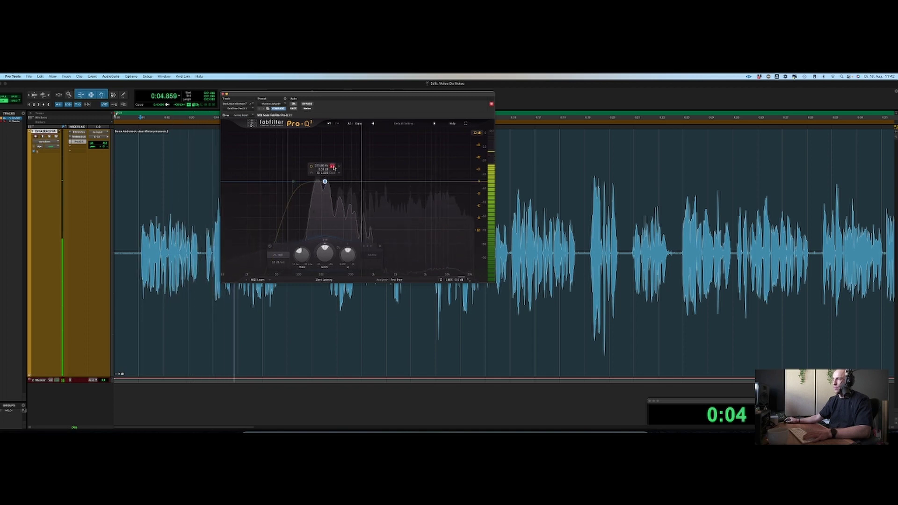
left_click_drag(323, 253, 346, 237)
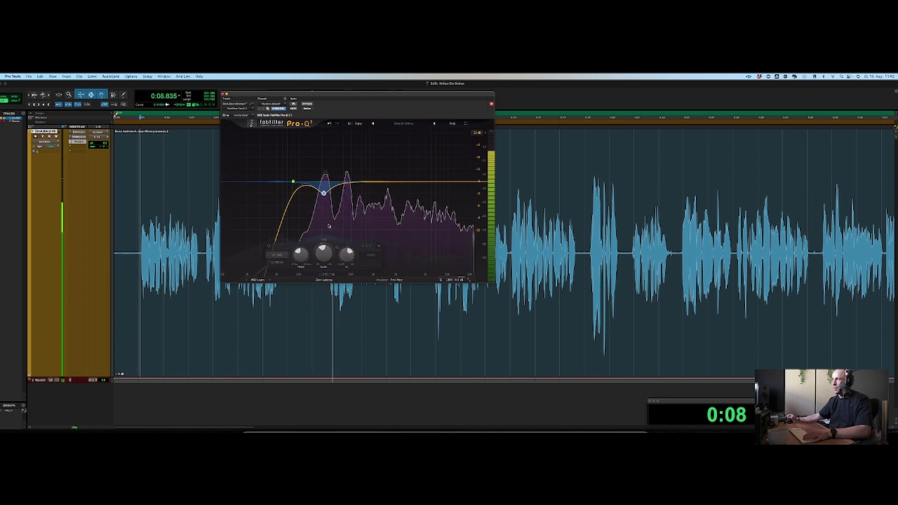
Step: Add a bell band just under 1 kHz, boost it to find the harsh range, and cut it about 2 dB
left_click(372, 180)
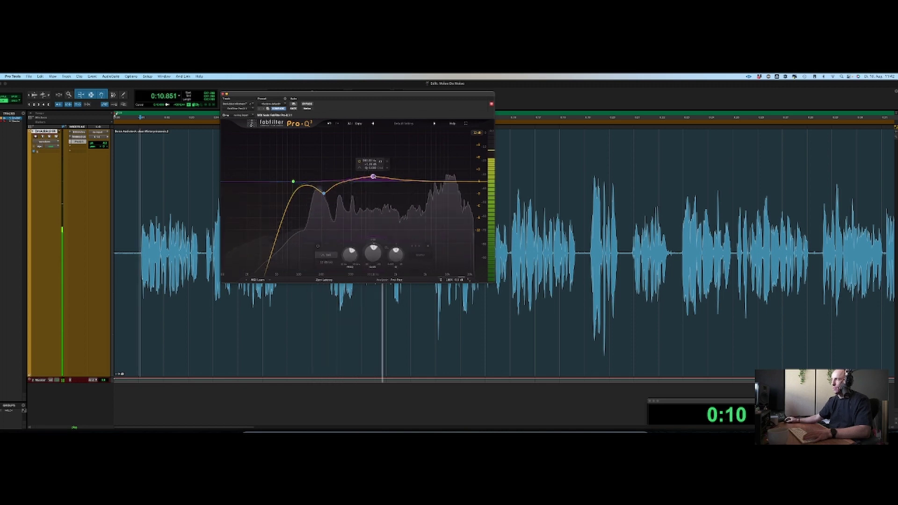
left_click_drag(371, 180, 370, 156)
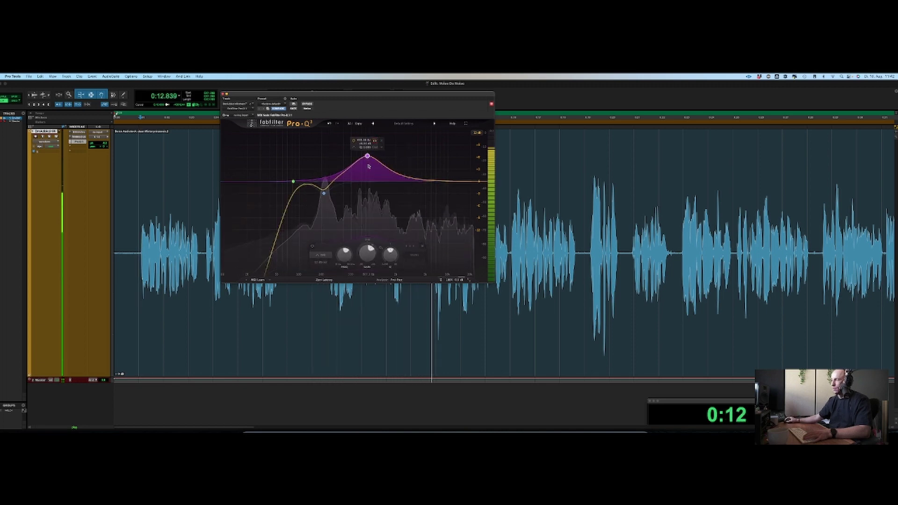
left_click_drag(368, 156, 367, 190)
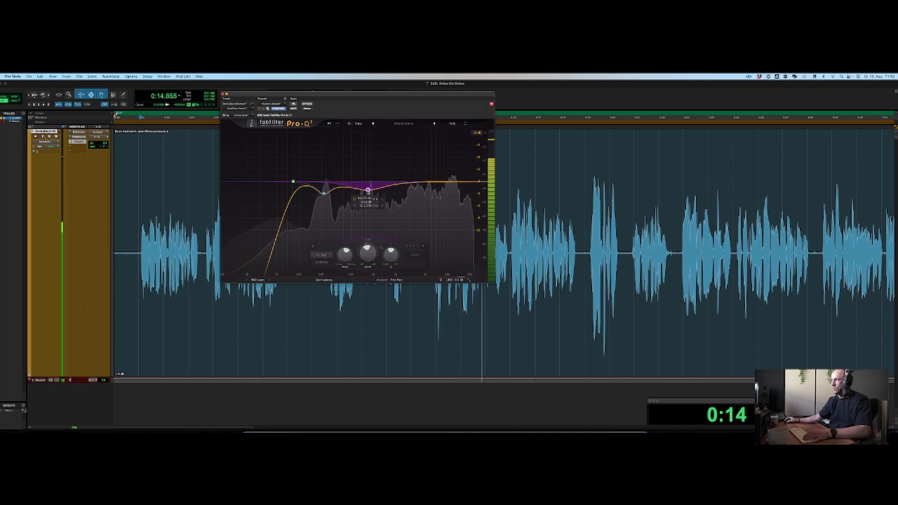
Step: Add an equalizer band slightly above 10 kHz and give it a negative dynamic range of about 3 dB
left_click(451, 181)
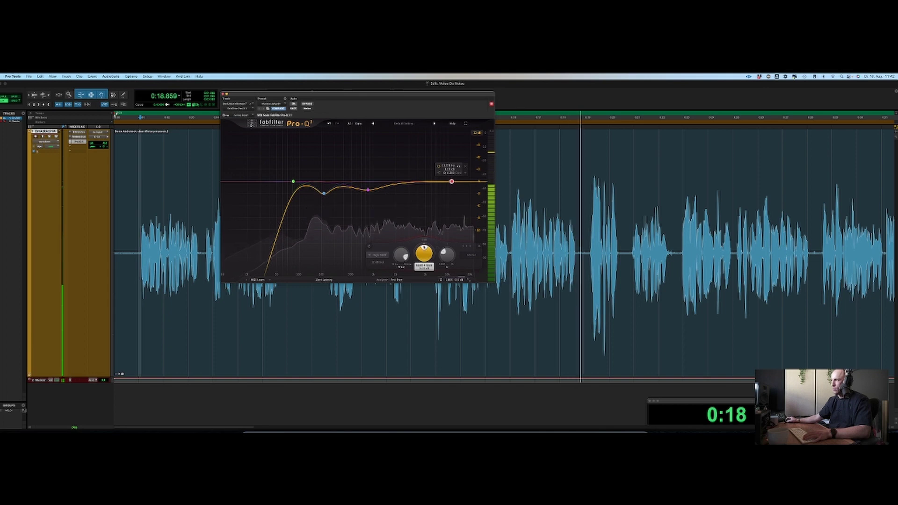
key("space")
key("space")
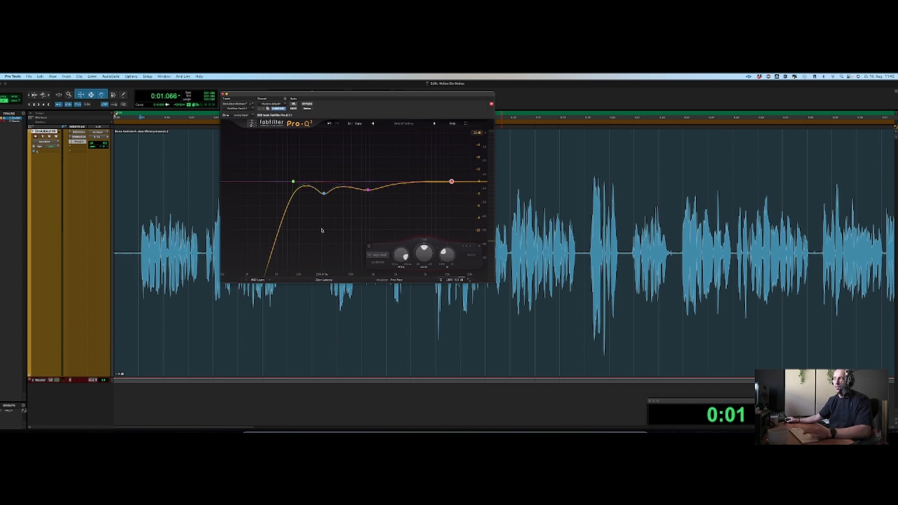
mouse_move(293, 183)
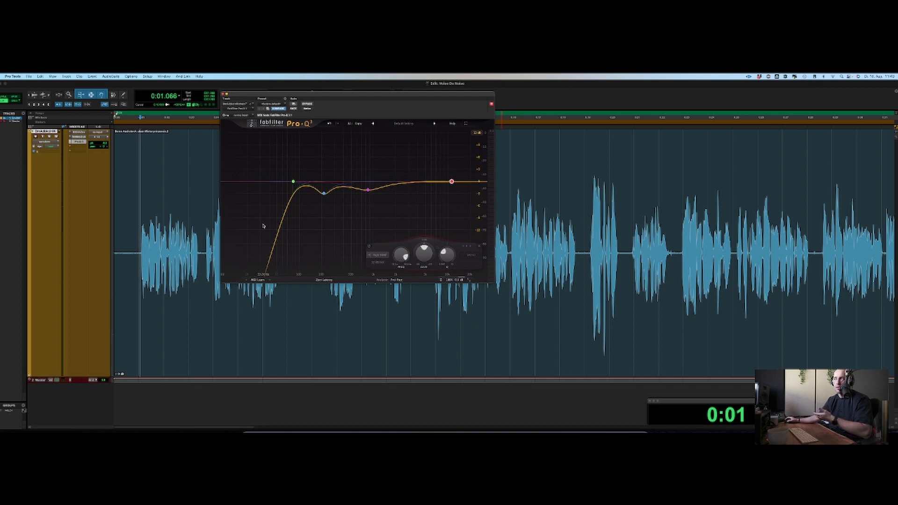
mouse_move(334, 189)
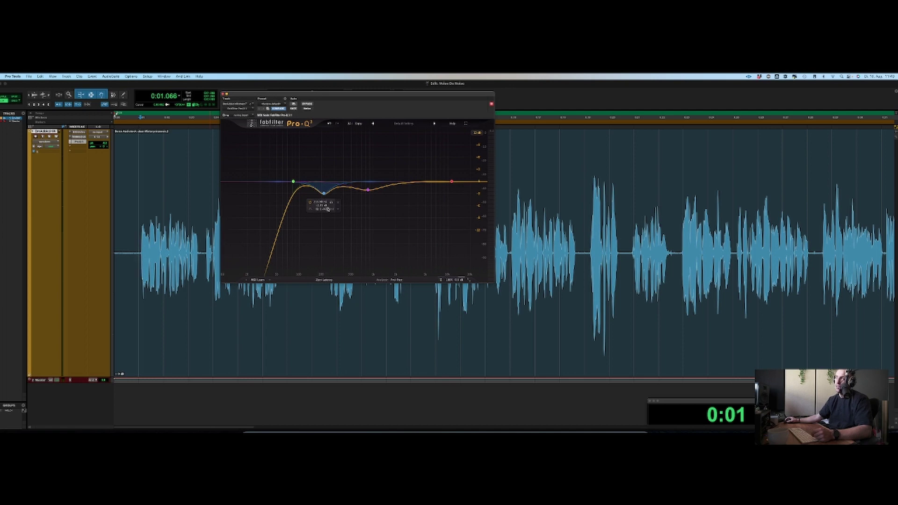
mouse_move(452, 182)
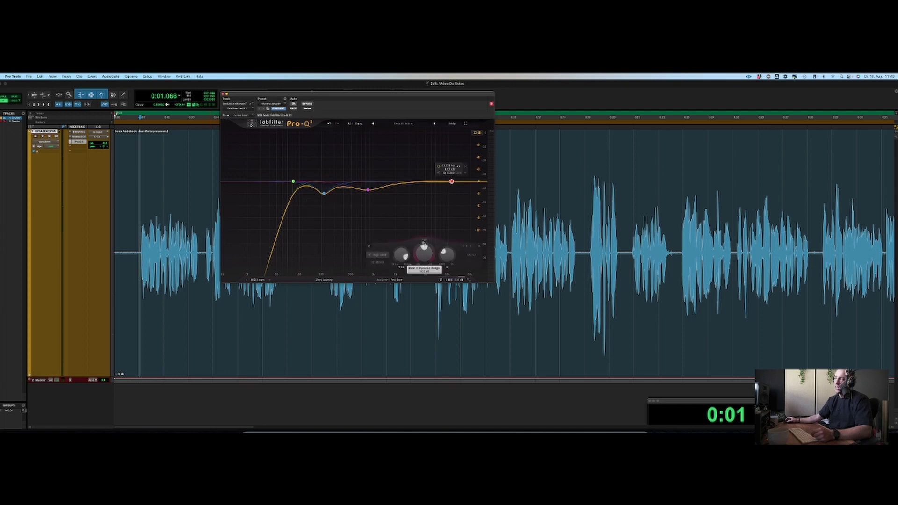
scroll(423, 246, "down", 3)
key("space")
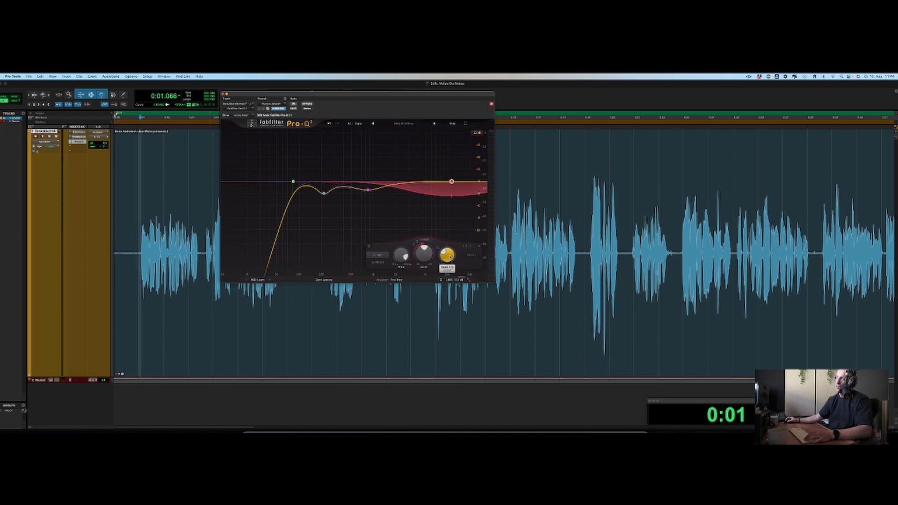
Step: Raise the Q of the high dynamic band to narrow it, then play the voice through it
scroll(447, 256, "up", 3)
scroll(448, 256, "up", 2)
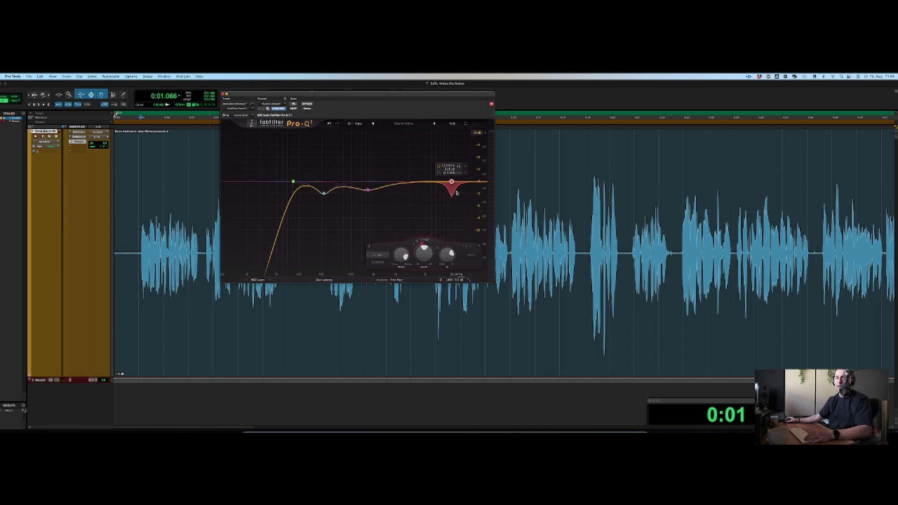
key("space")
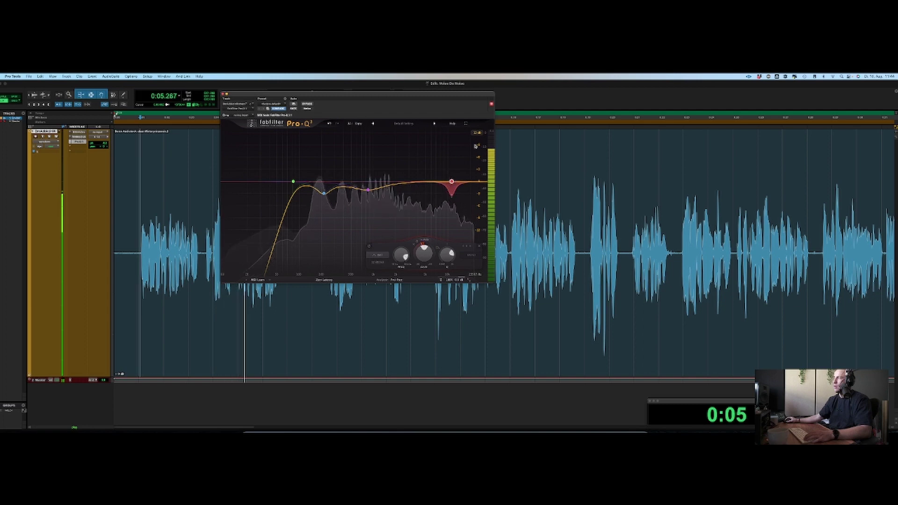
Step: Shift the high dynamic band slightly lower in frequency and adjust its threshold while the voice plays
left_click_drag(459, 167, 456, 168)
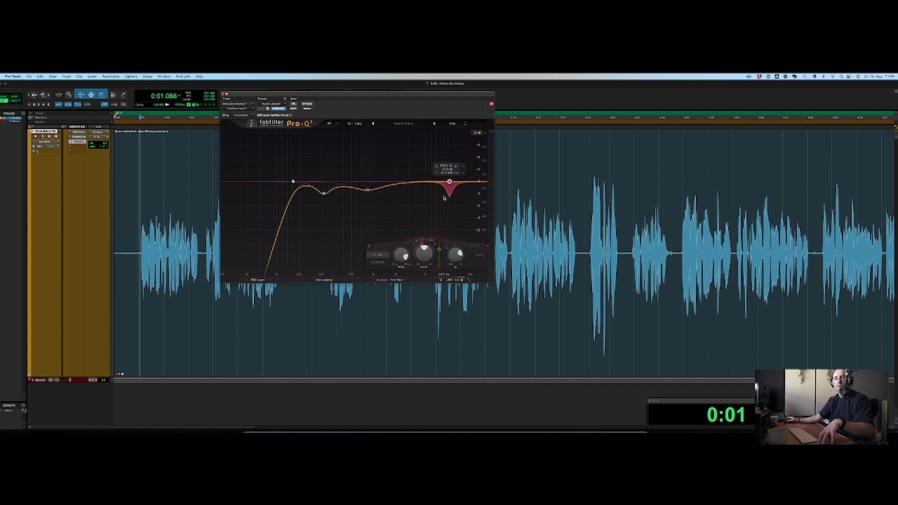
key("space")
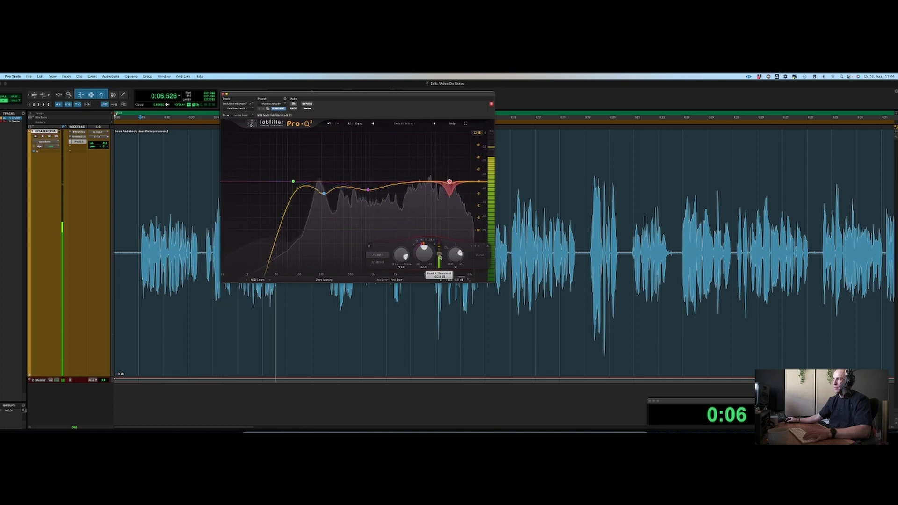
key("space")
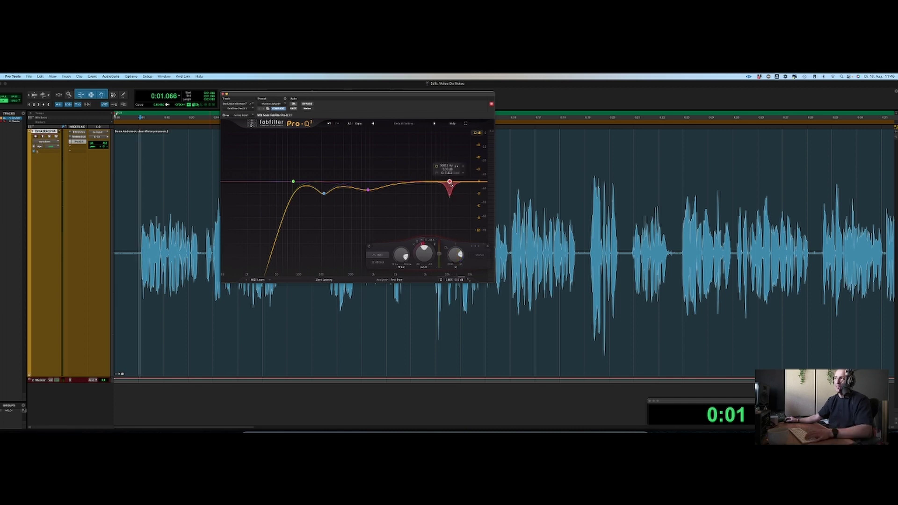
Step: Add a gentle bell cut of about 1.5 dB just under 500 Hz while the voice plays
key("space")
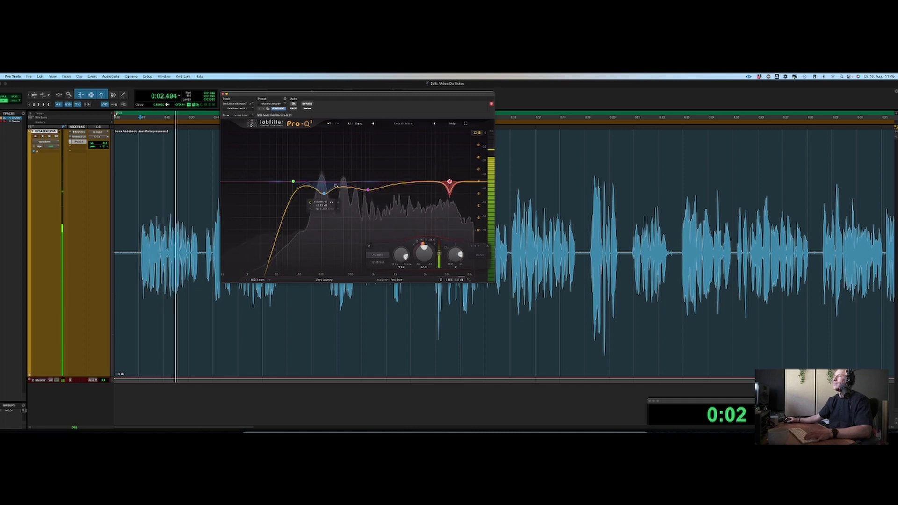
mouse_move(346, 178)
left_mouse_down()
mouse_move(344, 155)
mouse_move(347, 189)
left_mouse_up()
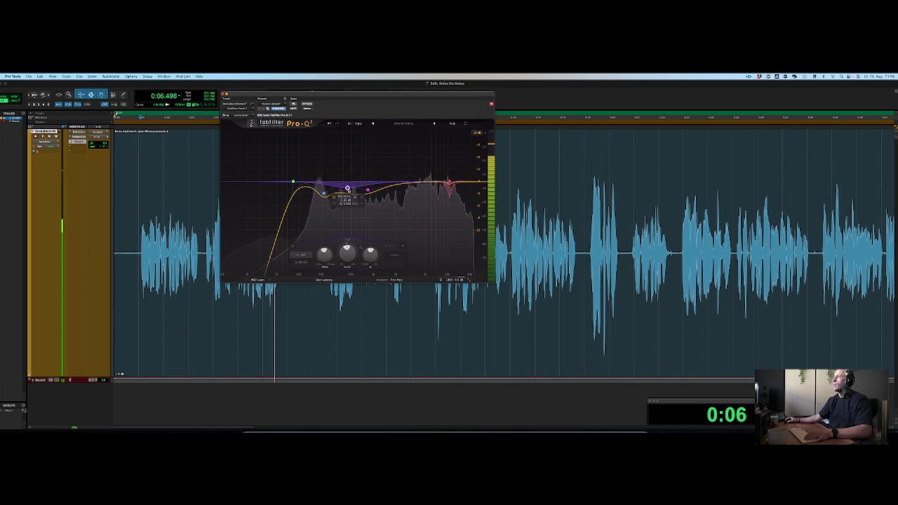
key("space")
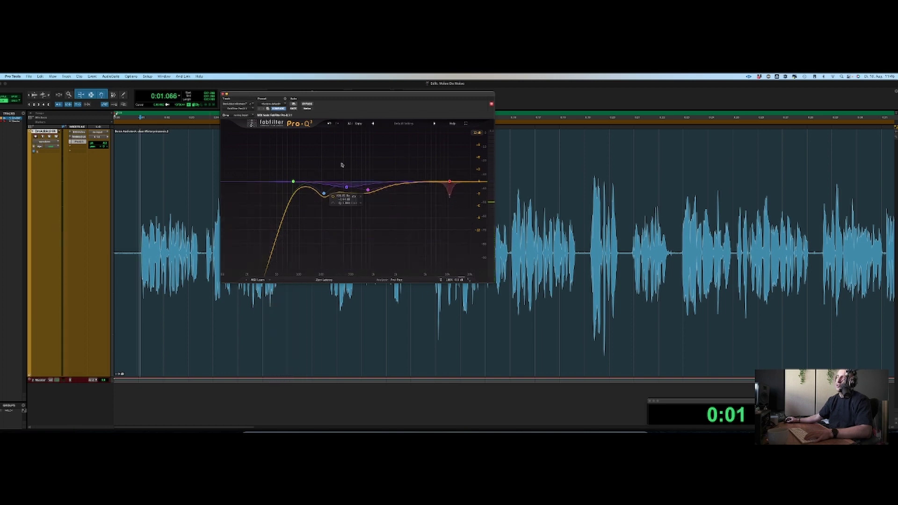
Step: Compare the voice with and without the equalizer by toggling the plug-in's bypass during playback
left_click(308, 104)
key("space")
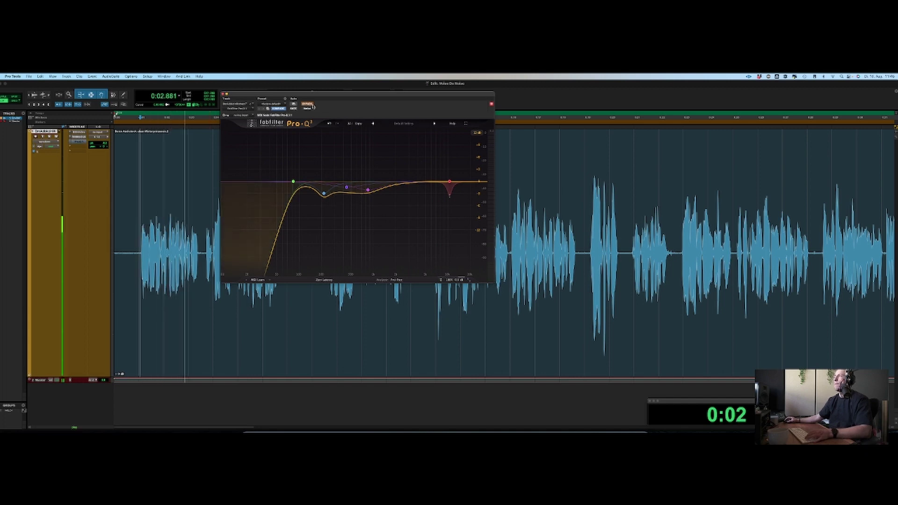
left_click(308, 105)
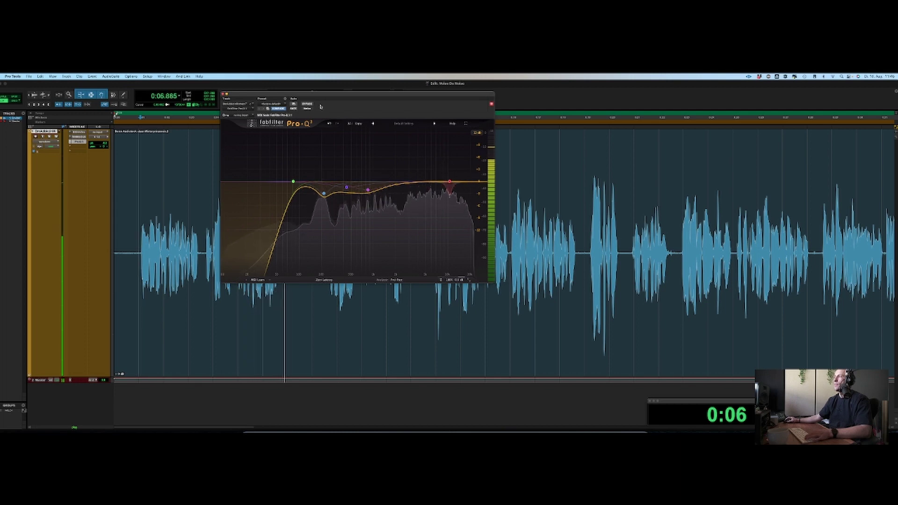
left_click(308, 104)
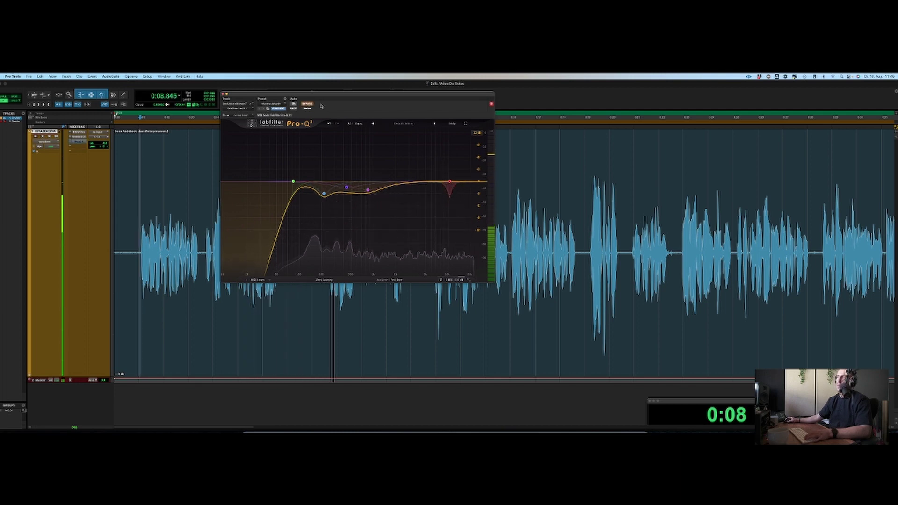
left_click(308, 104)
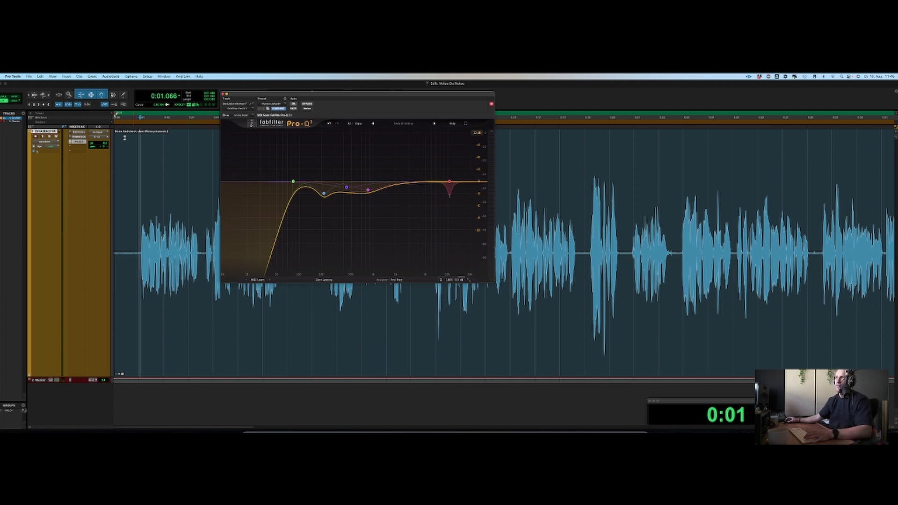
Step: Search the plug-ins for "ds", insert FabFilter Pro-DS after the equalizer on the voice track, and move its window aside
left_click(78, 147)
type("ds")
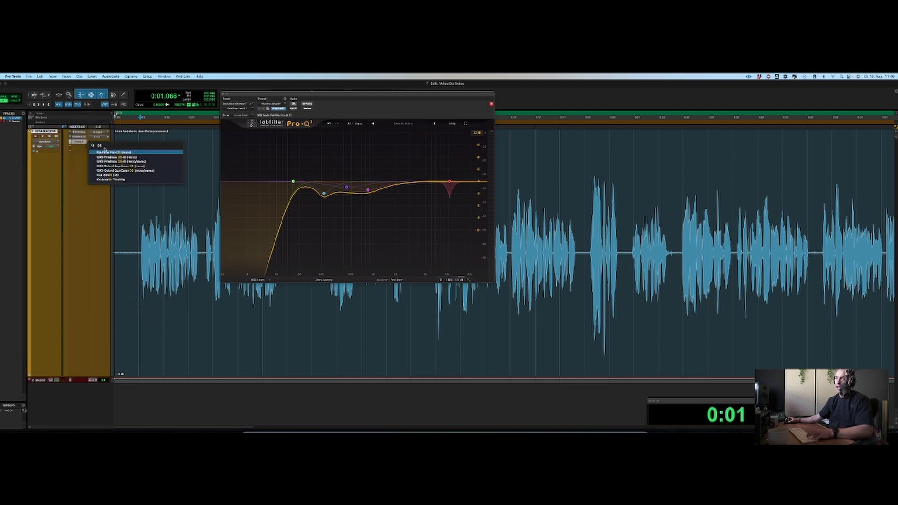
left_click(111, 153)
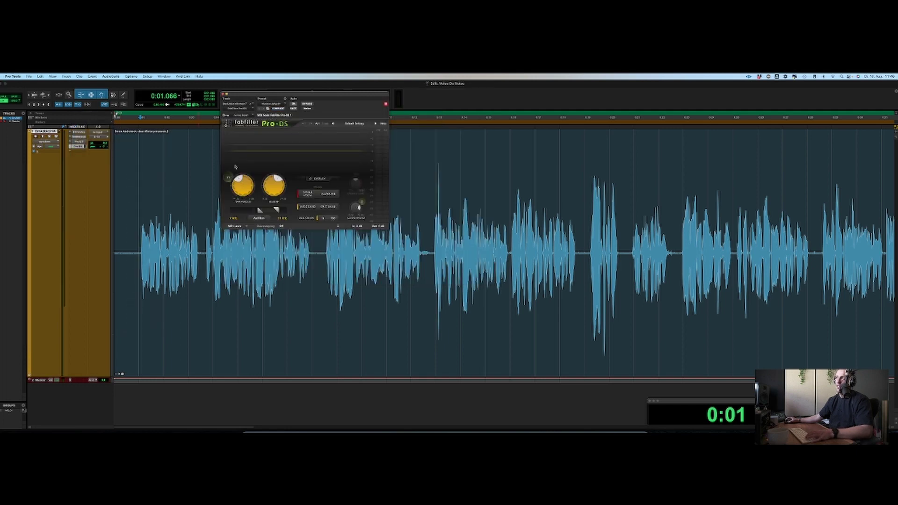
left_click_drag(305, 96, 498, 130)
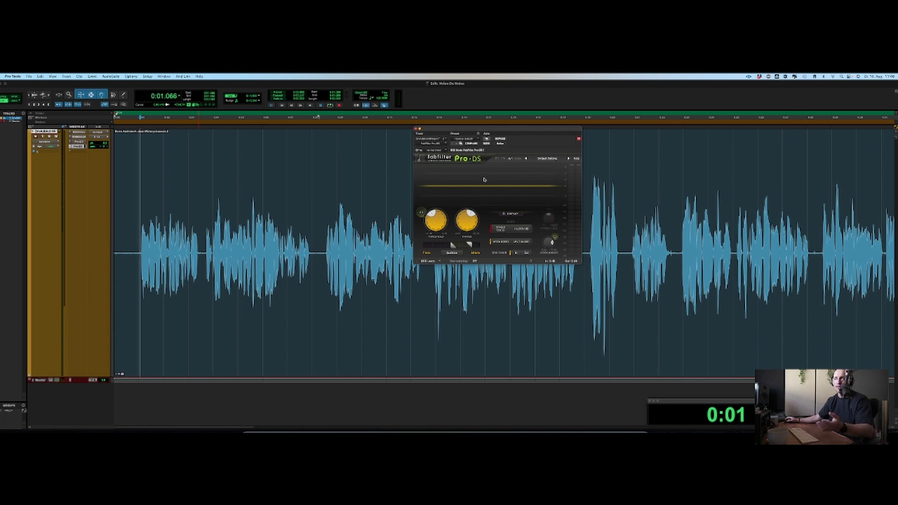
Step: Move the Pro-DS window aside, play the voice, and audition only the de-esser's triggering signal before returning to normal monitoring
left_click_drag(487, 130, 336, 133)
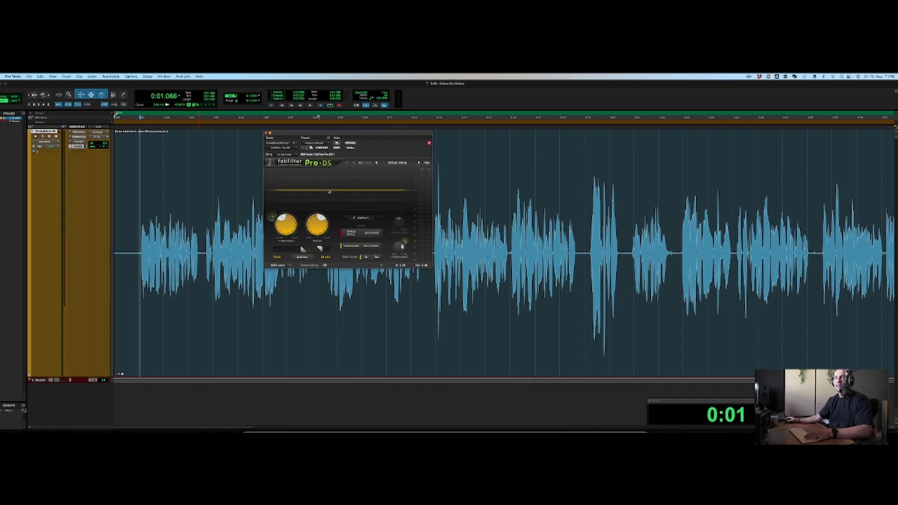
key("space")
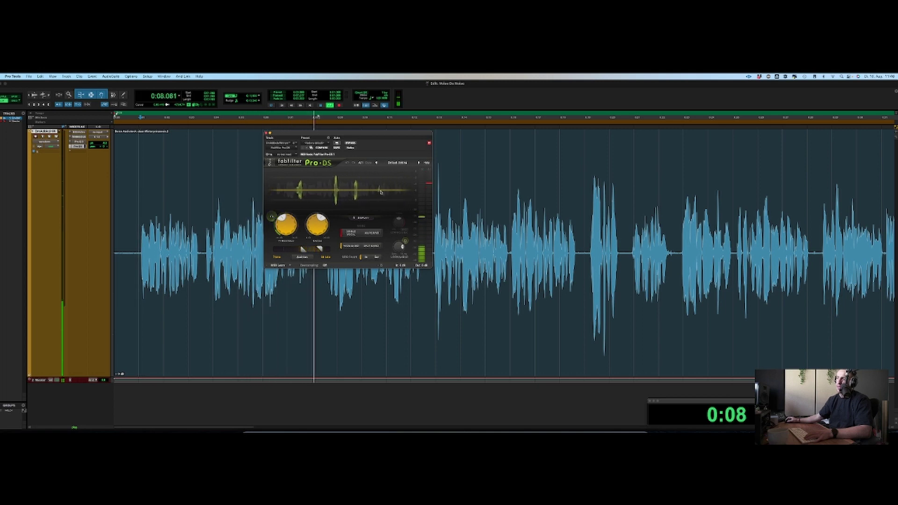
left_click(272, 217)
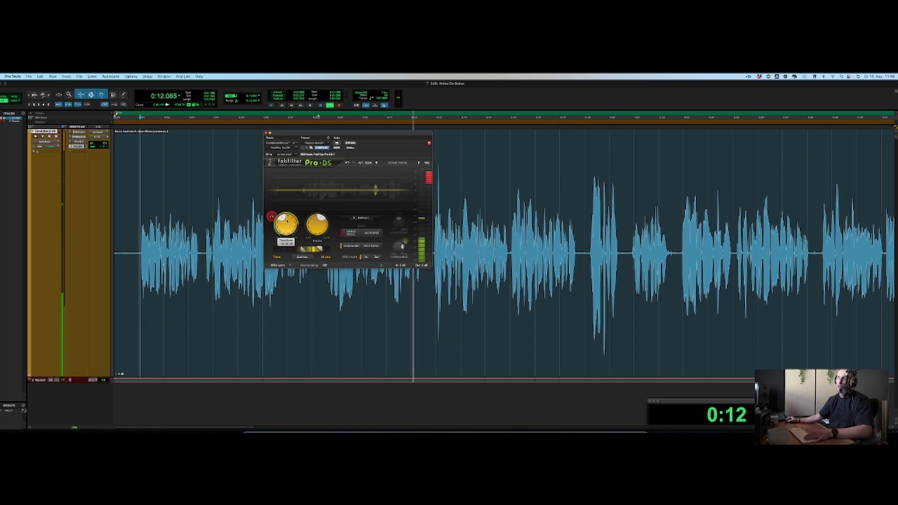
mouse_move(287, 222)
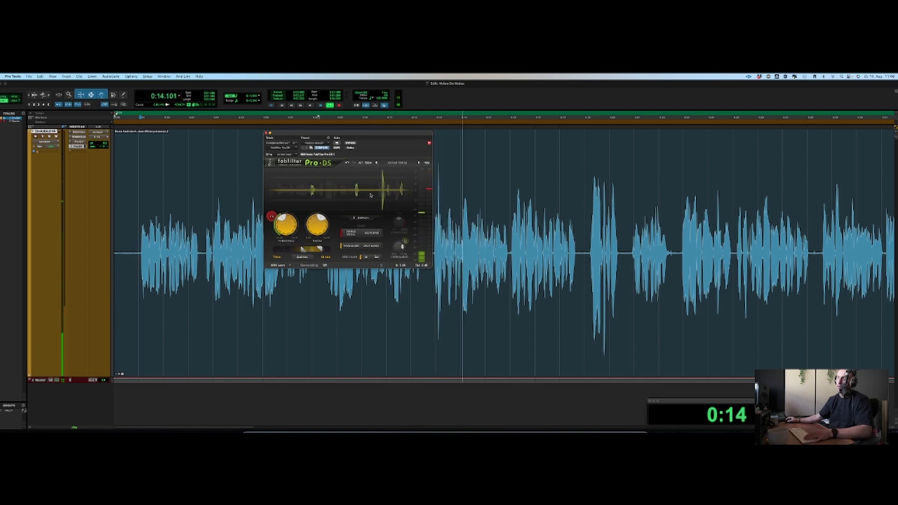
left_click(271, 217)
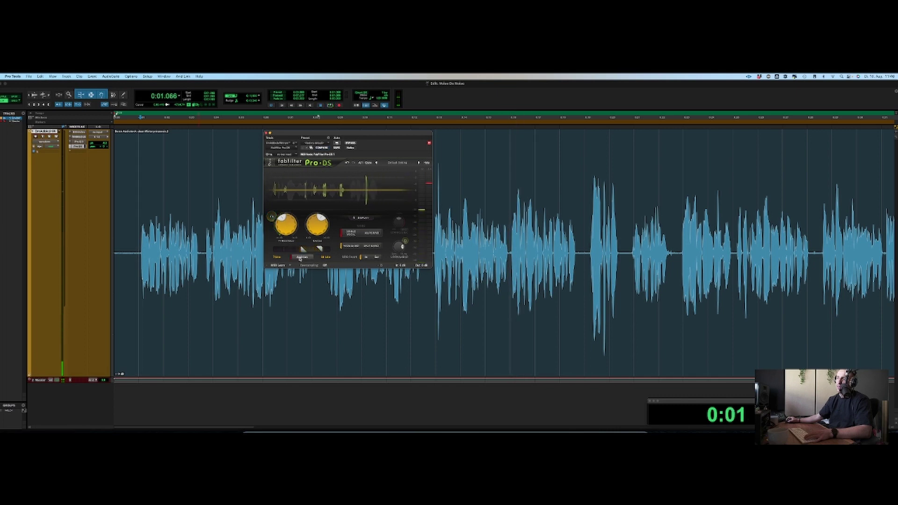
Step: Shift the Pro-DS detection frequency range slightly lower and listen to the voice with it
mouse_move(311, 252)
left_mouse_down()
mouse_move(299, 253)
mouse_move(307, 251)
left_mouse_up()
key("space")
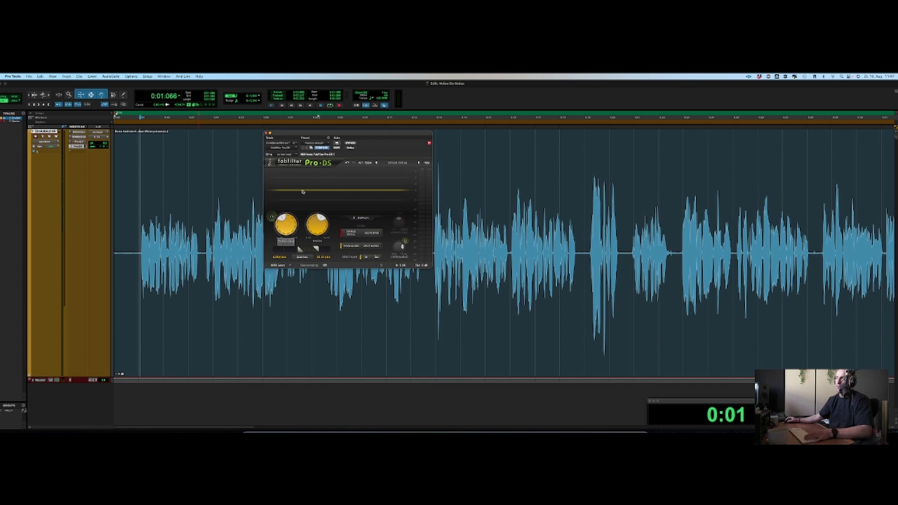
mouse_move(318, 225)
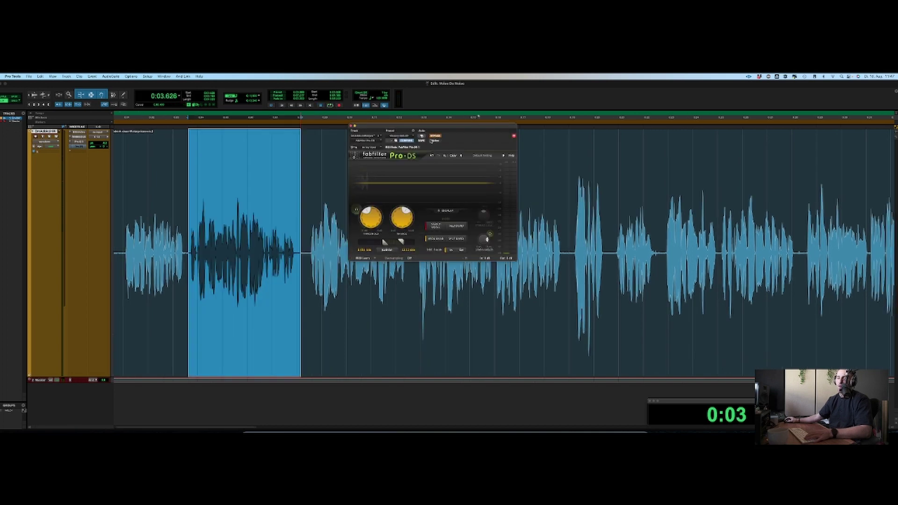
Step: Play the selected second phrase to compare the voice with and without Pro-DS bypassed
key("space")
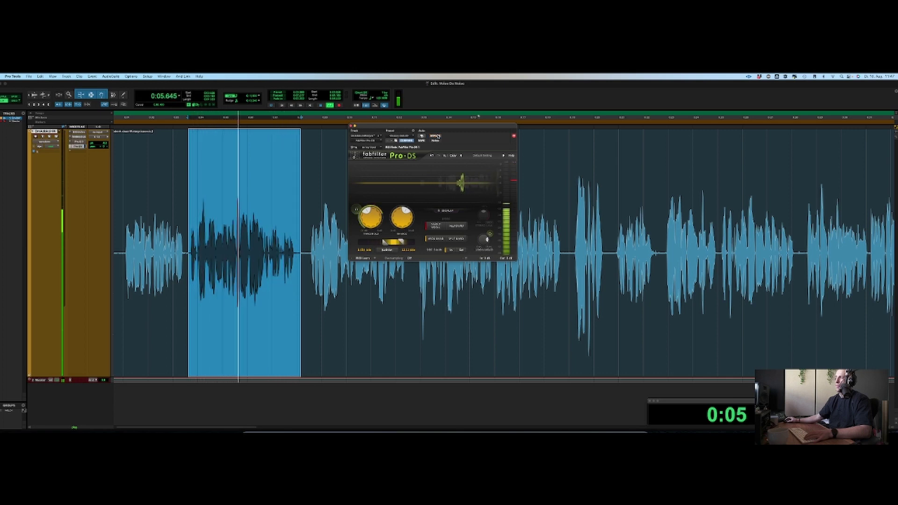
key("space")
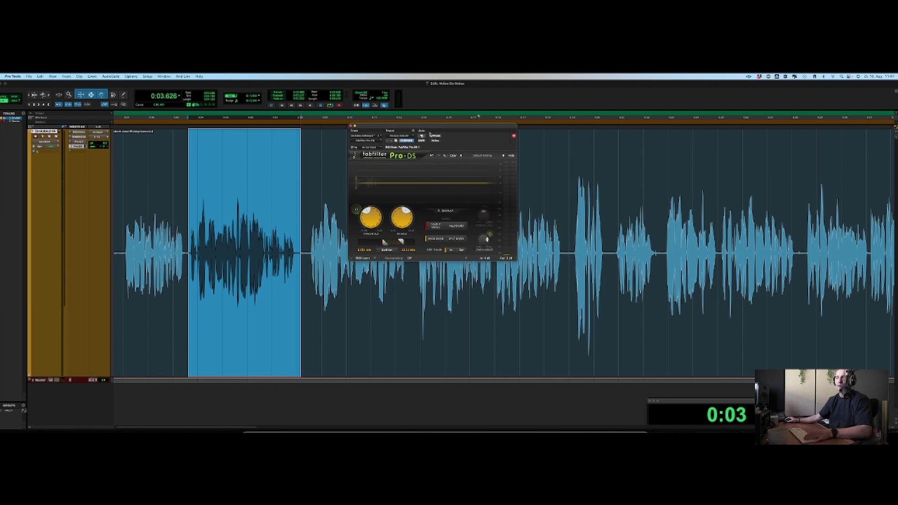
left_click(228, 197)
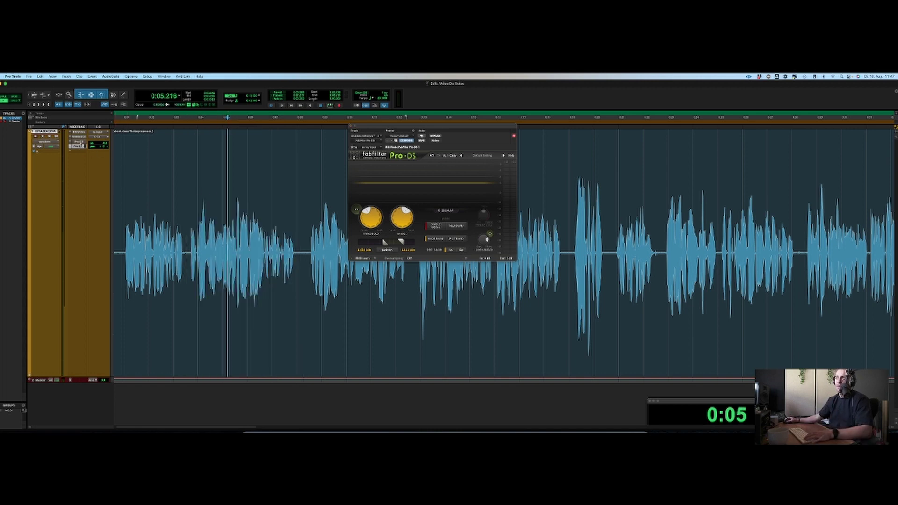
Step: Remove the narrow high-frequency cut band from the voice's Pro-Q 3 equalizer and return to the de-esser
left_click(80, 142)
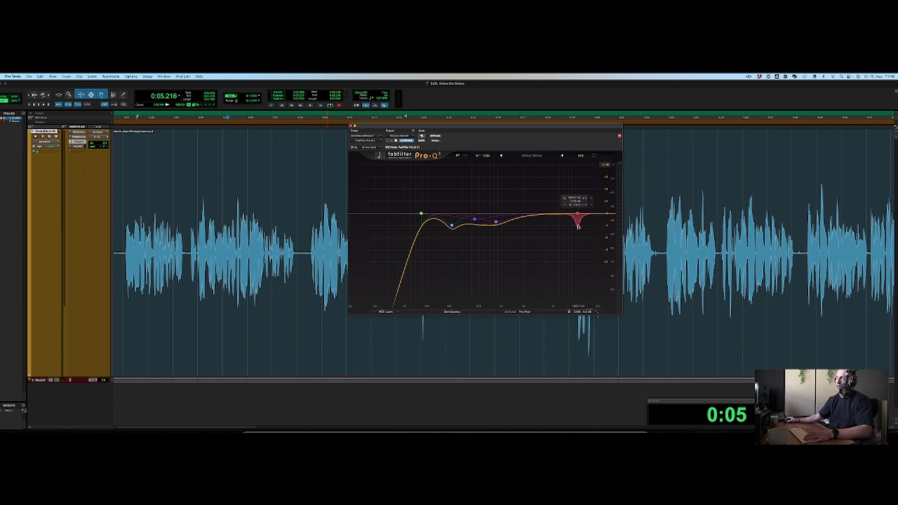
left_click(591, 200)
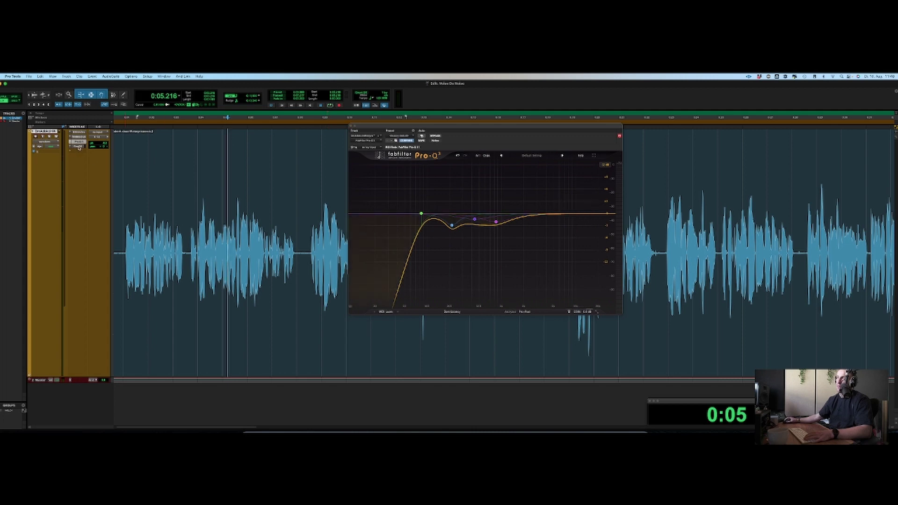
left_click(78, 147)
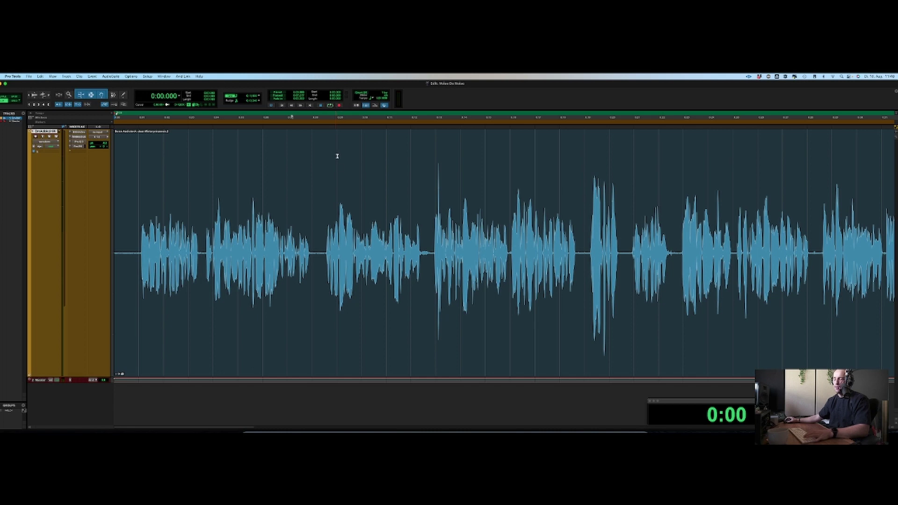
Step: Examine the voice waveform along the timeline for short loud peaks by selecting the tallest spikes, and return to the start
left_click(327, 243)
left_click(444, 229)
left_click_drag(435, 173, 441, 172)
scroll(627, 206, "right", 10)
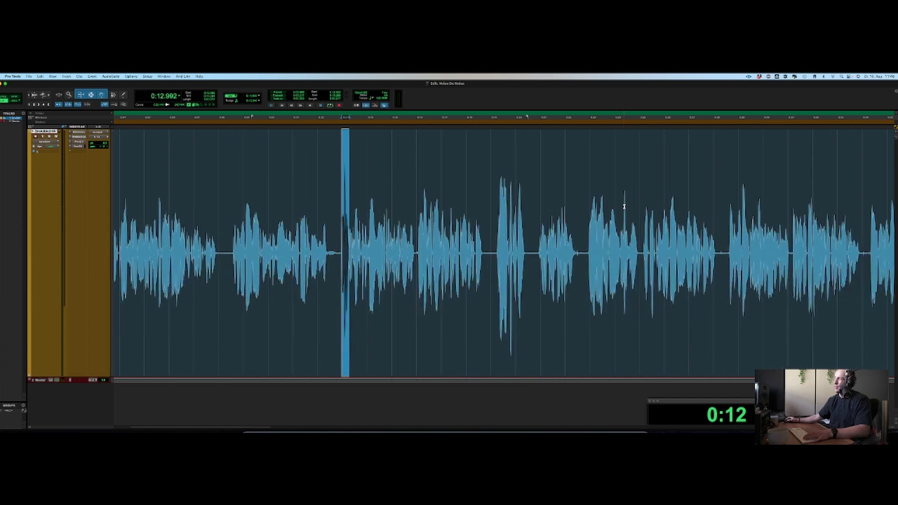
left_click_drag(666, 178, 685, 180)
scroll(666, 196, "right", 5)
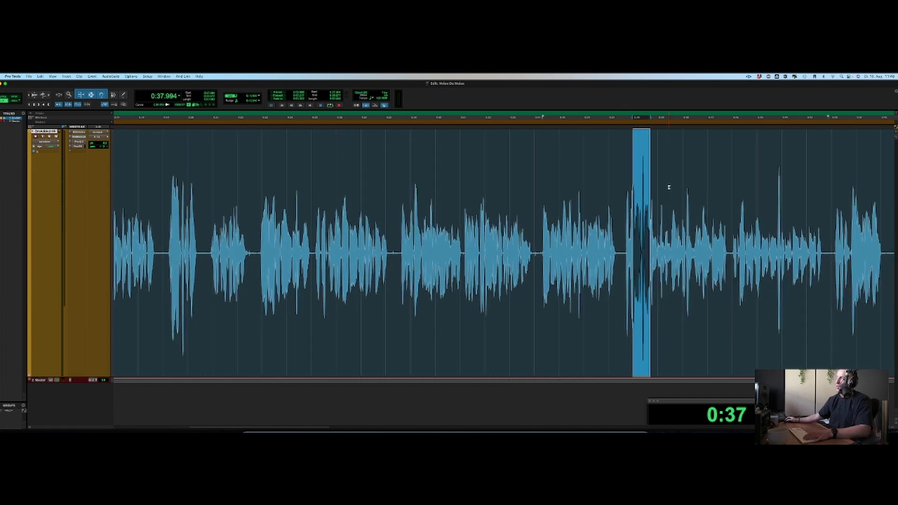
scroll(665, 202, "right", 5)
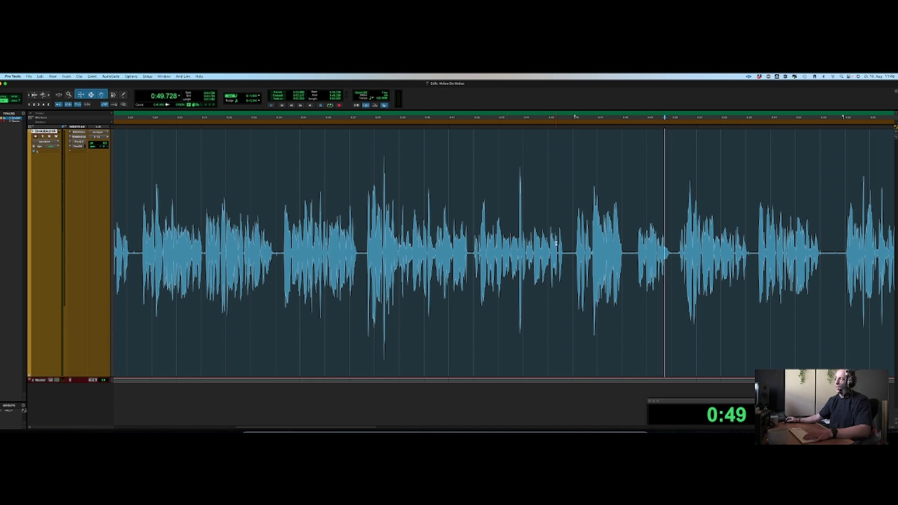
left_click_drag(519, 185, 523, 179)
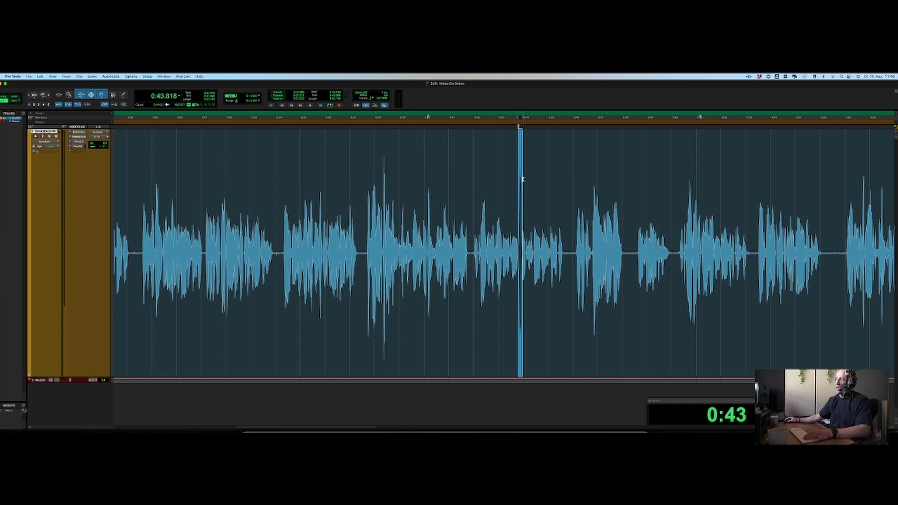
key("KP_Add")
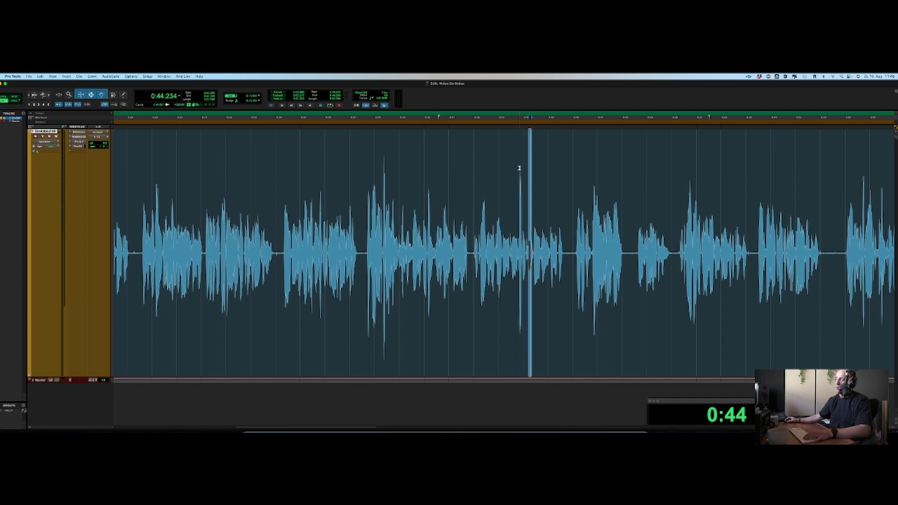
left_click(517, 203)
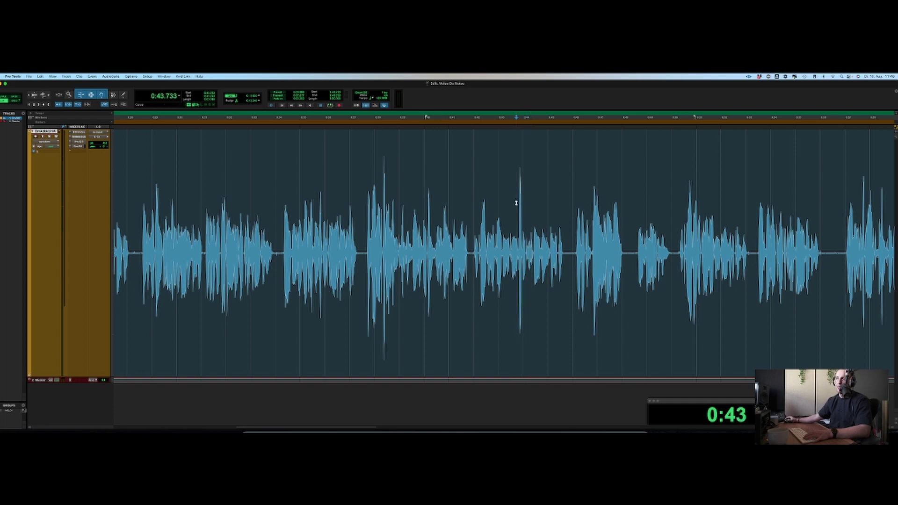
key("Return")
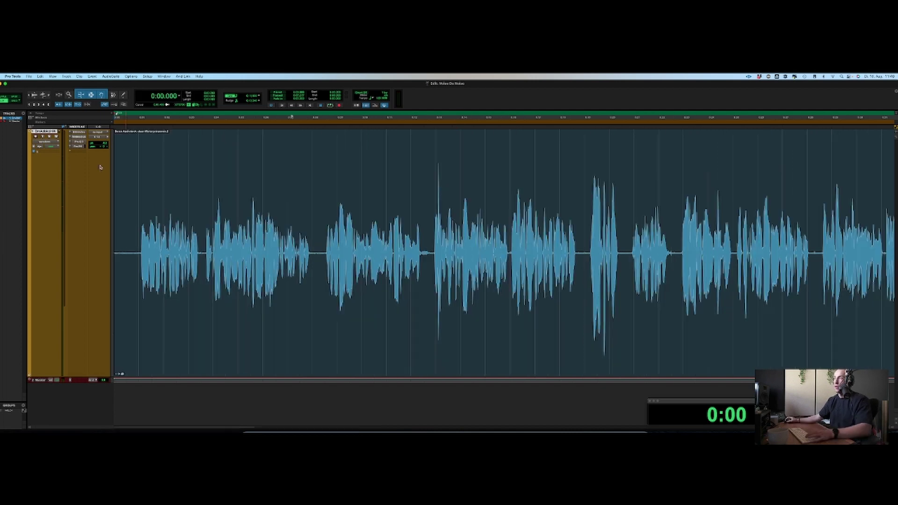
Step: Search the plug-ins for "c 2" and insert the mono FabFilter Pro-C 2 after the de-esser on the voice track
left_click(82, 152)
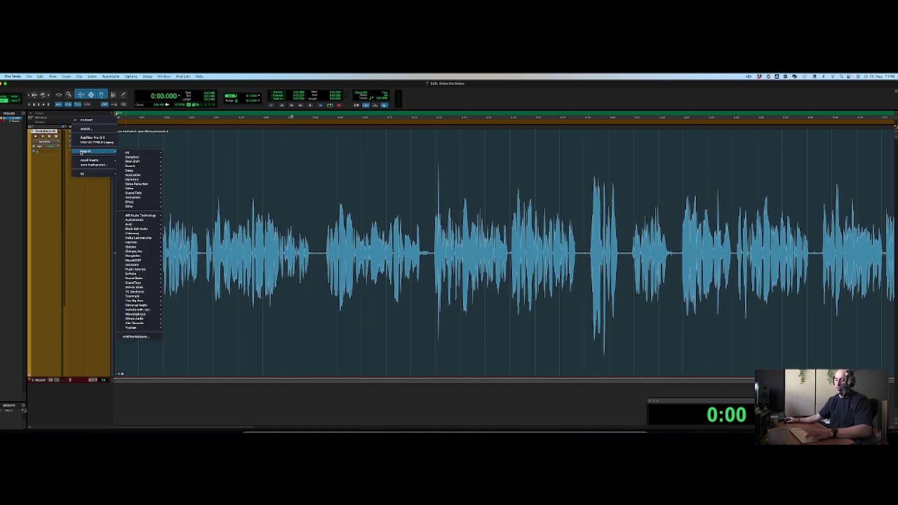
type("c 2")
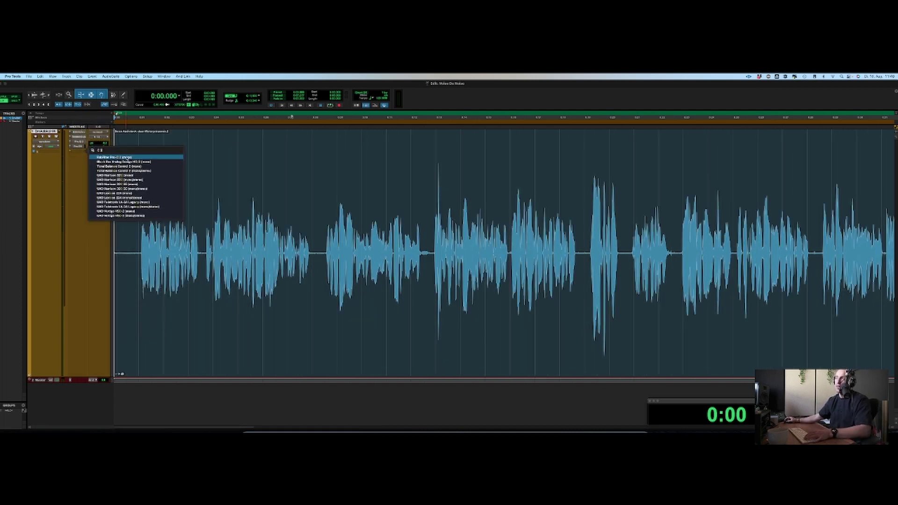
left_click(126, 158)
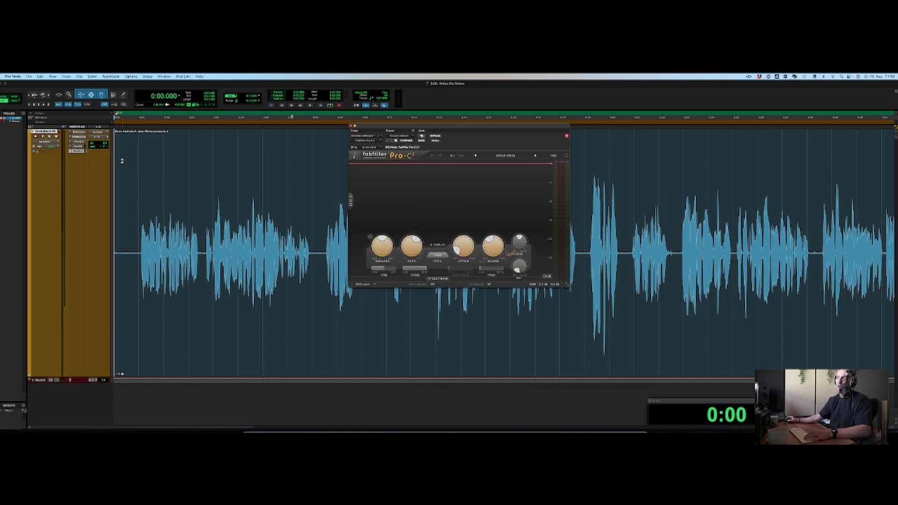